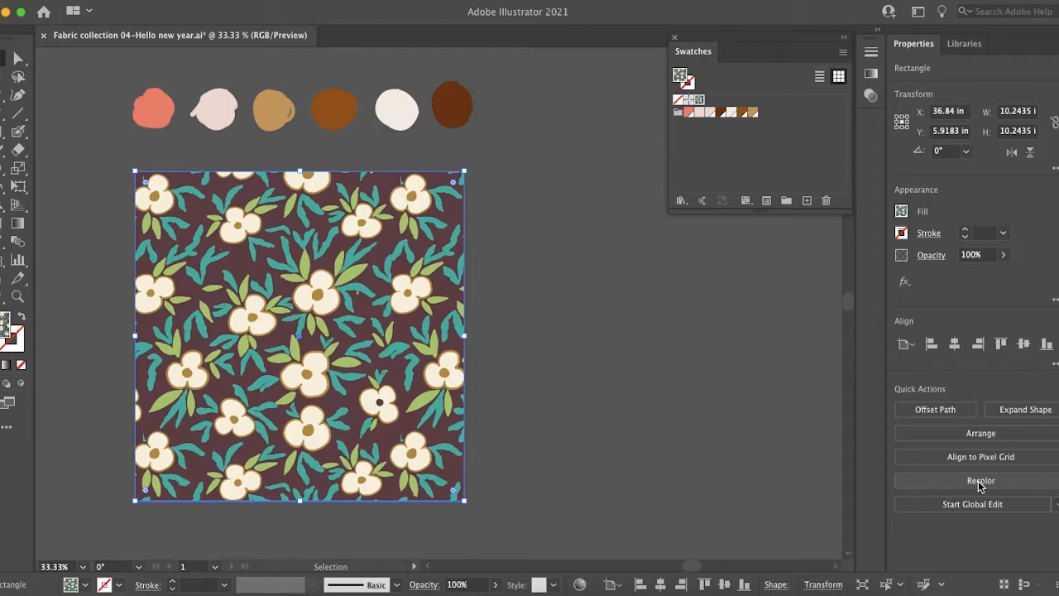
Open the advanced Recolor Artwork options for the selected floral pattern and apply the saved color group to it.
click(978, 481)
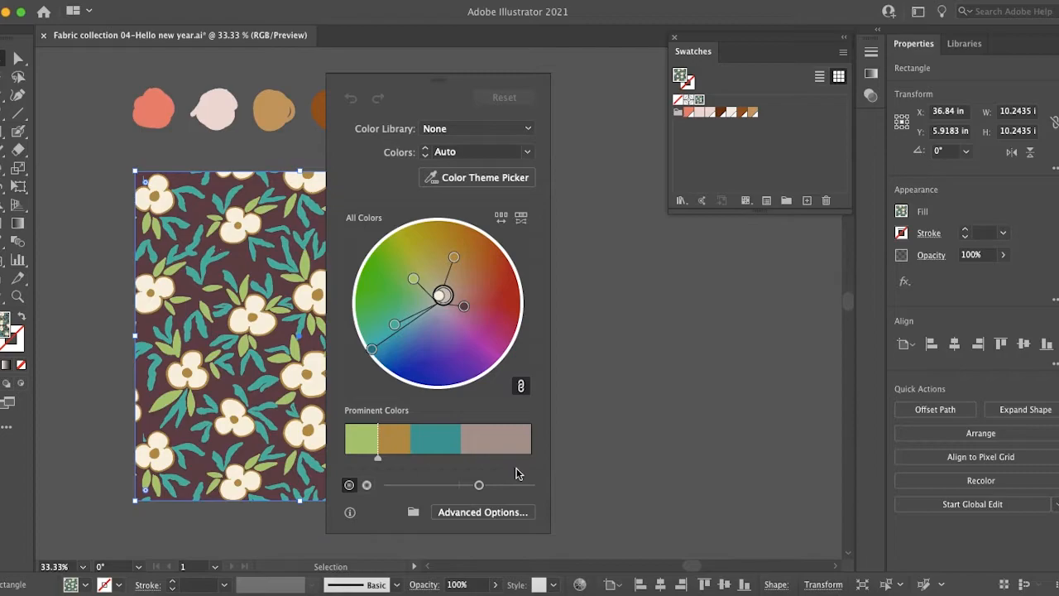
click(519, 513)
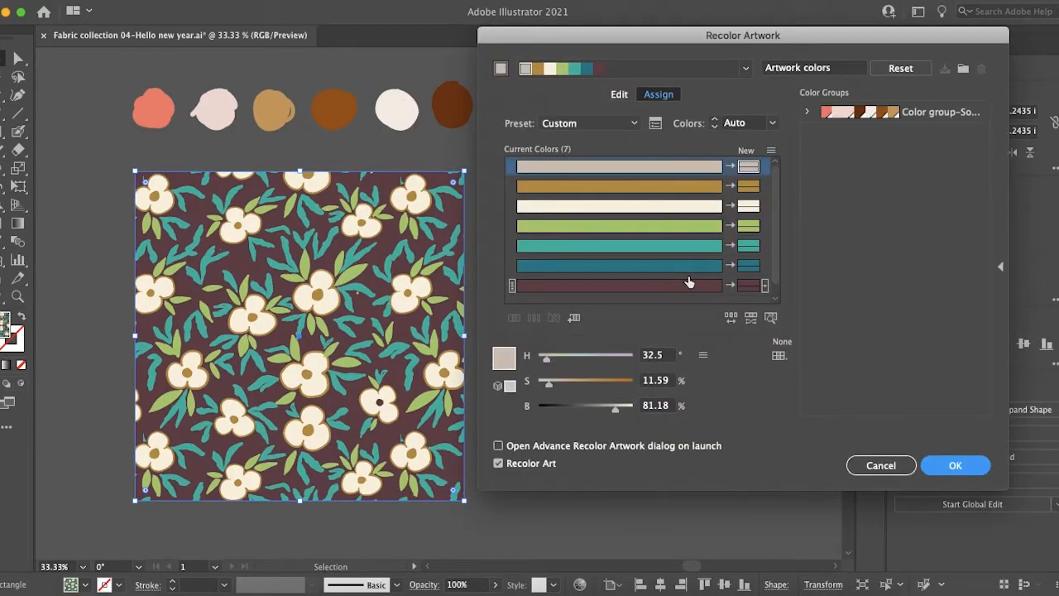
click(835, 116)
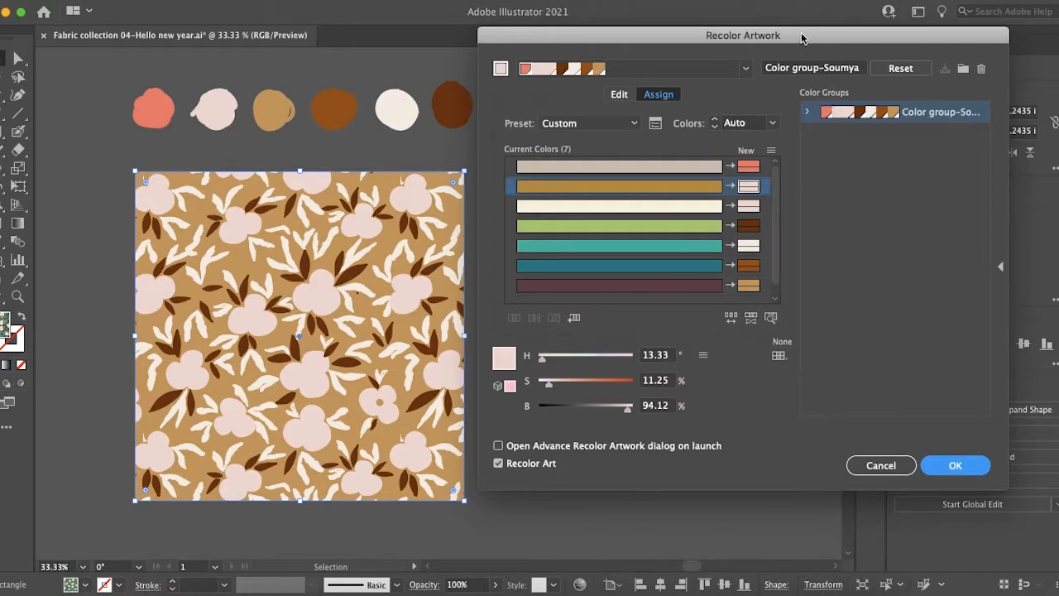
drag(801, 38, 825, 47)
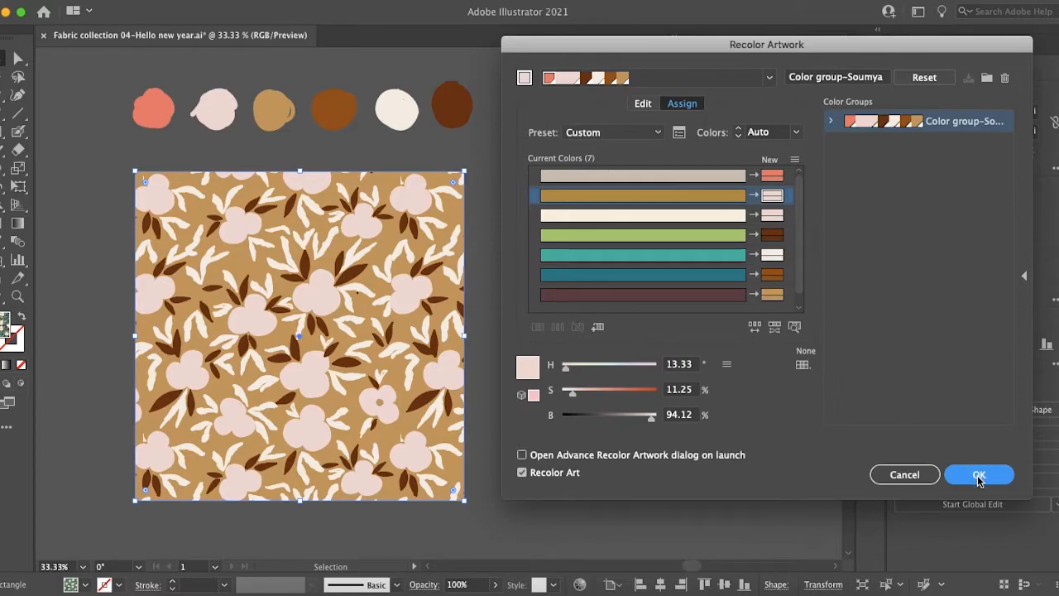
Randomly shuffle the color order repeatedly until the pattern has pale pink flowers and brown and tan leaves on a coral background.
click(753, 329)
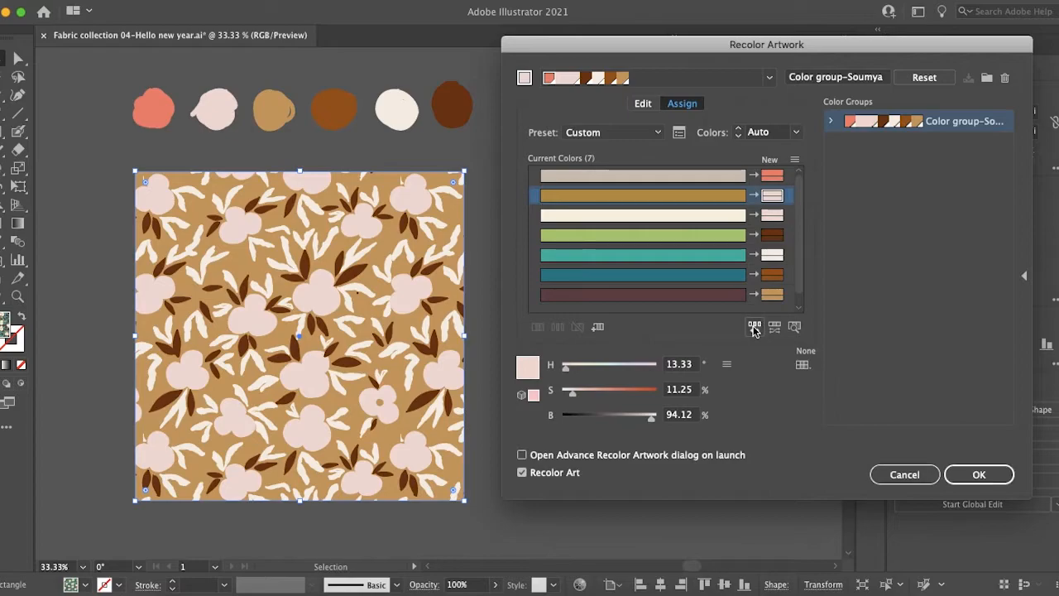
click(754, 330)
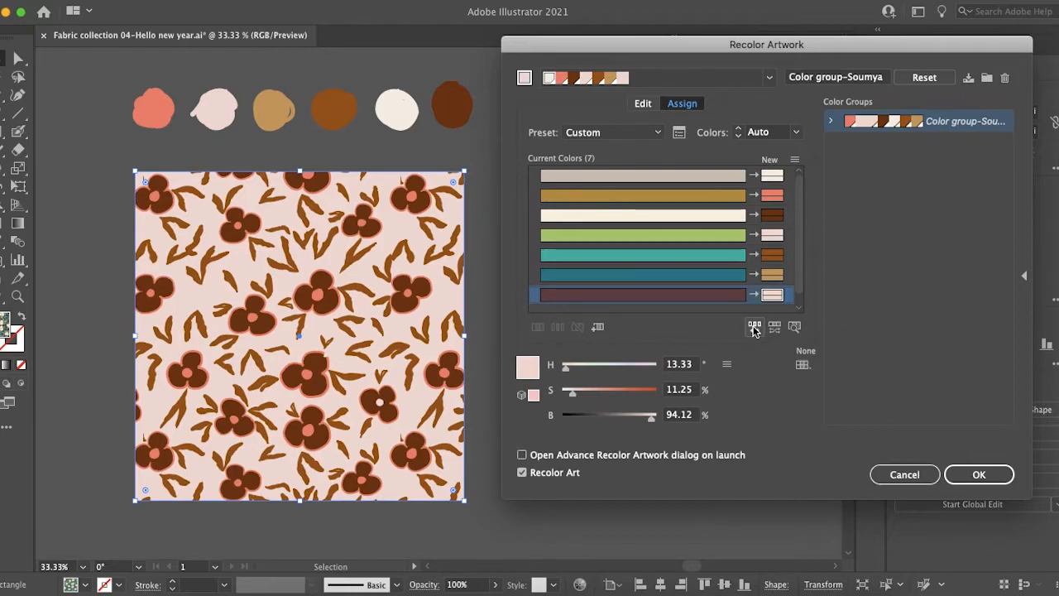
click(754, 330)
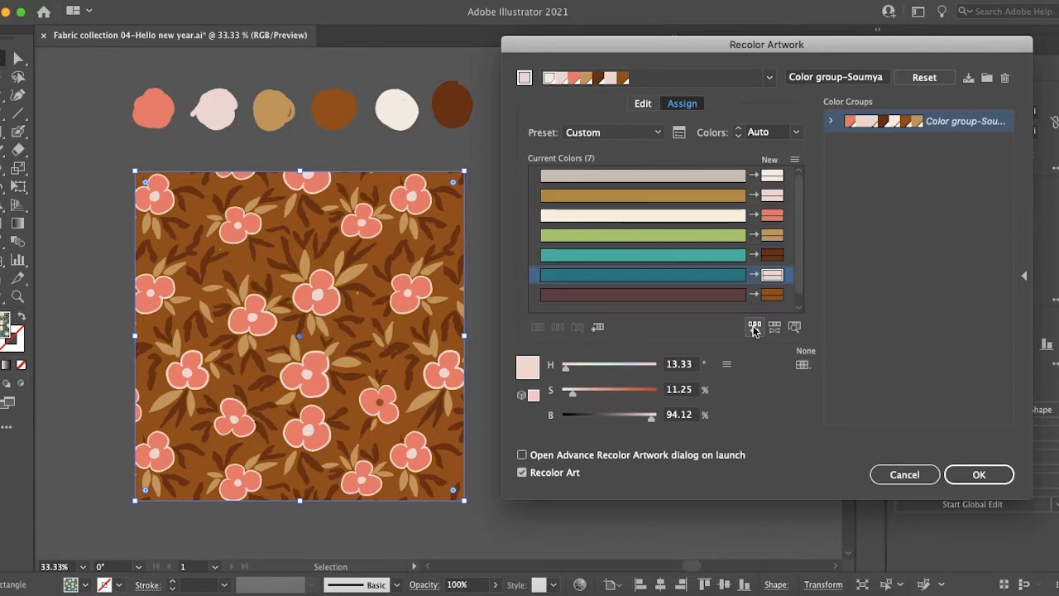
click(754, 328)
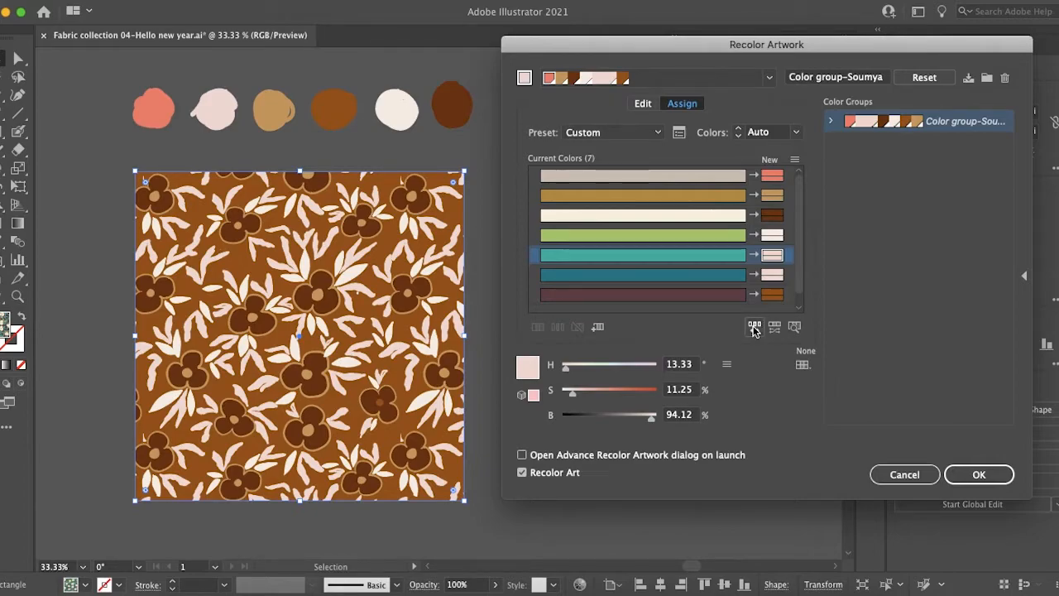
click(754, 328)
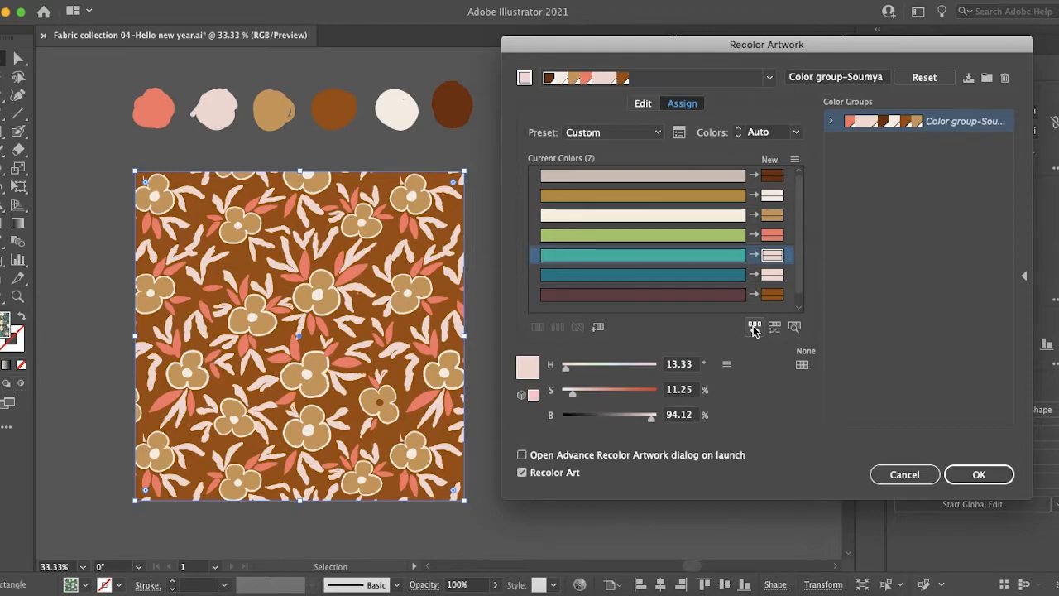
click(753, 328)
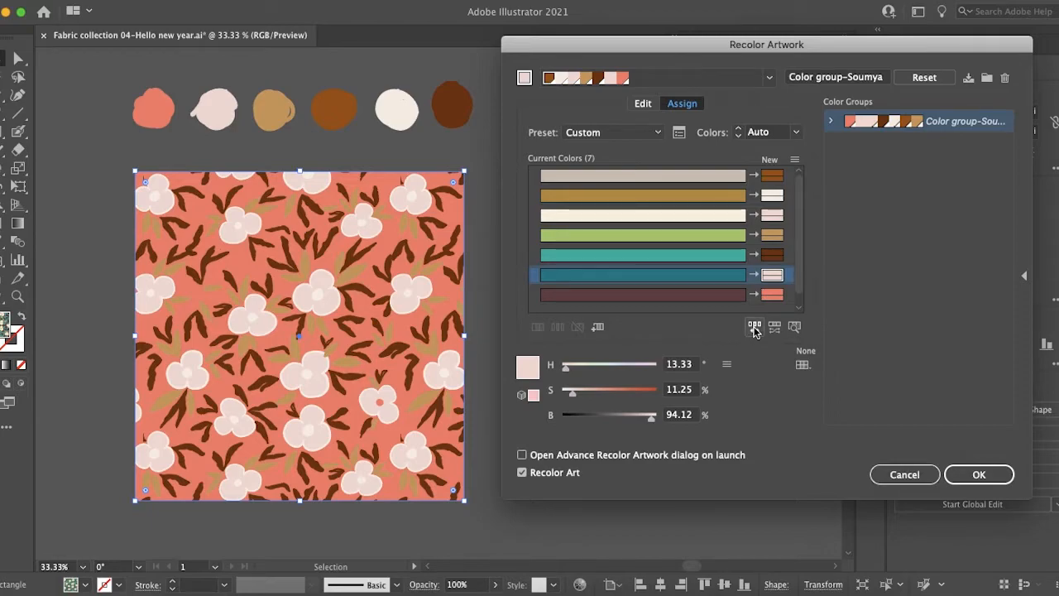
click(755, 328)
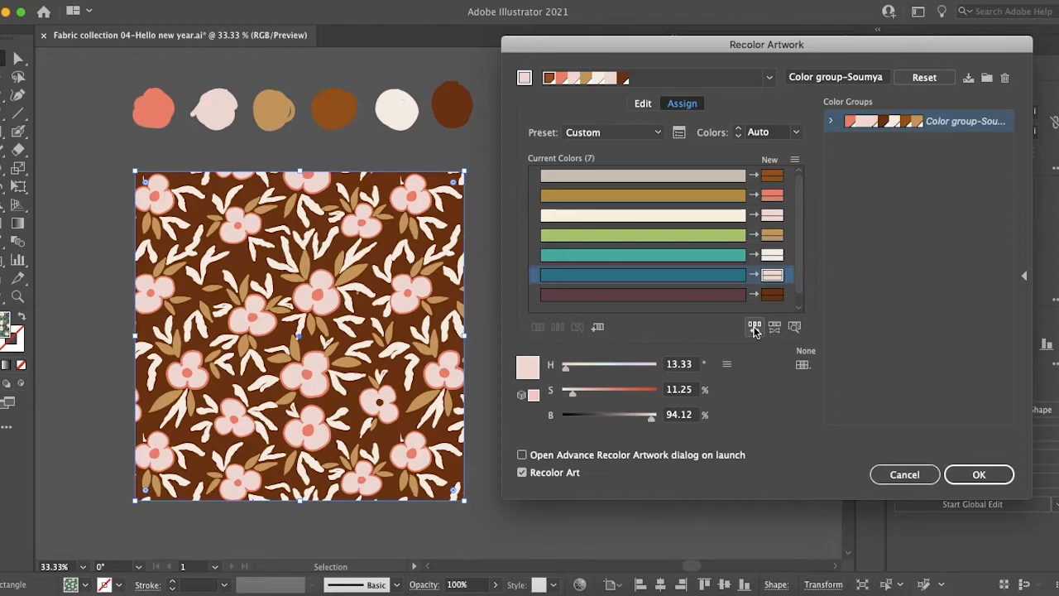
click(755, 328)
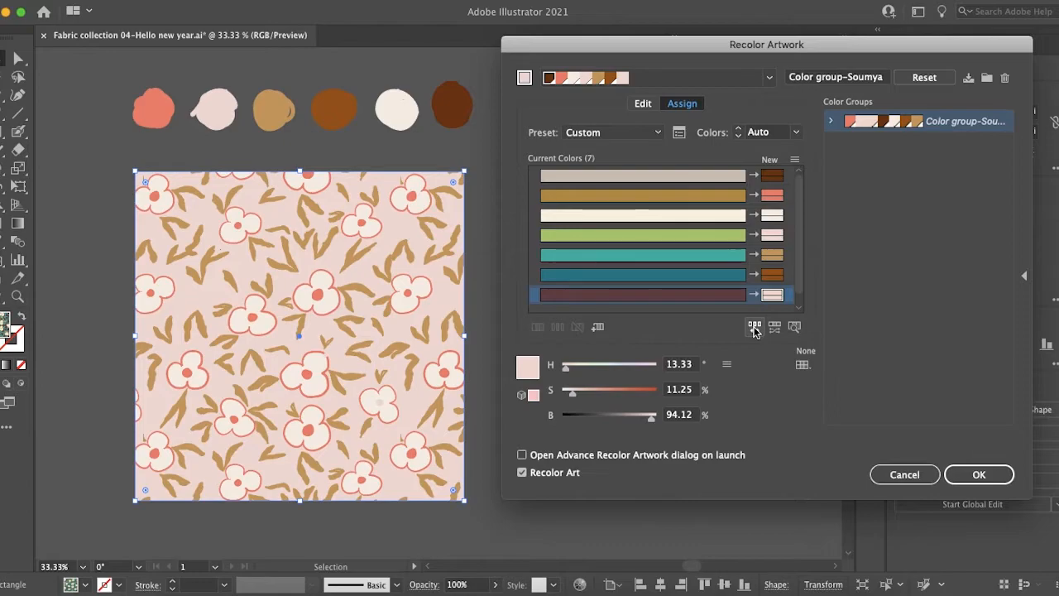
click(755, 327)
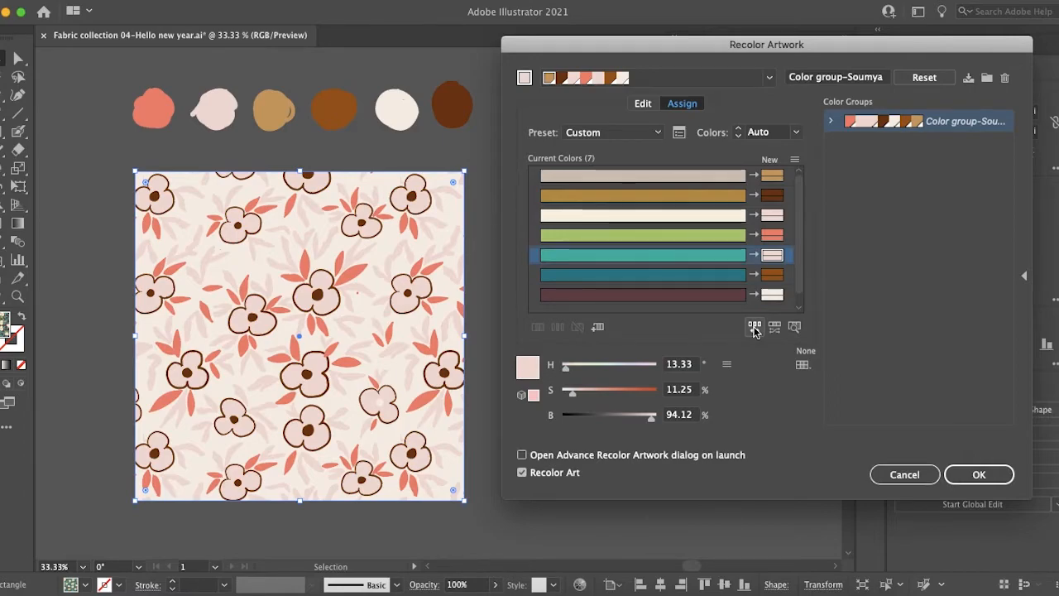
click(755, 327)
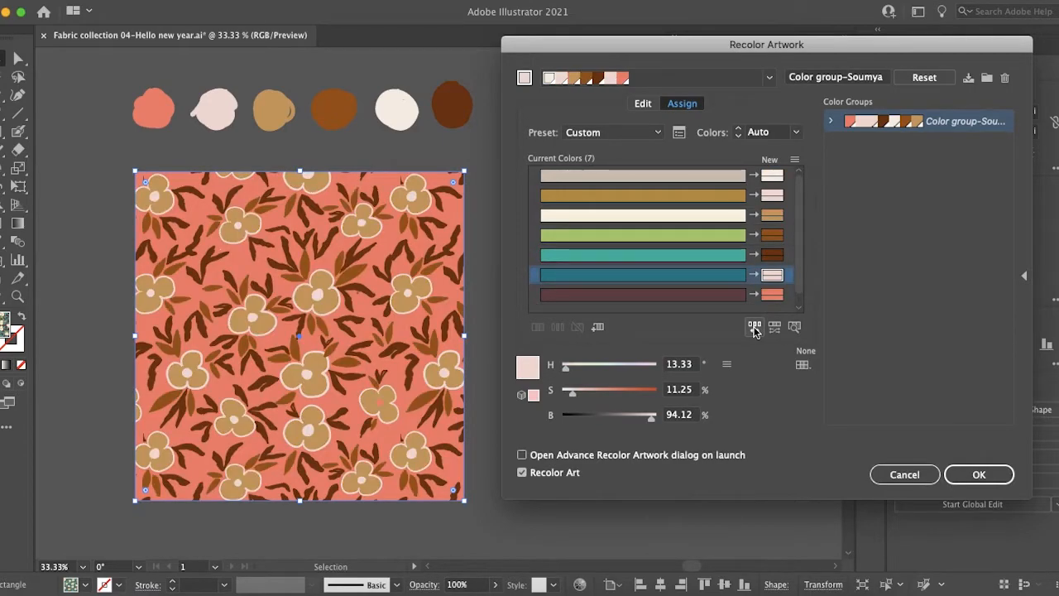
click(754, 327)
click(755, 328)
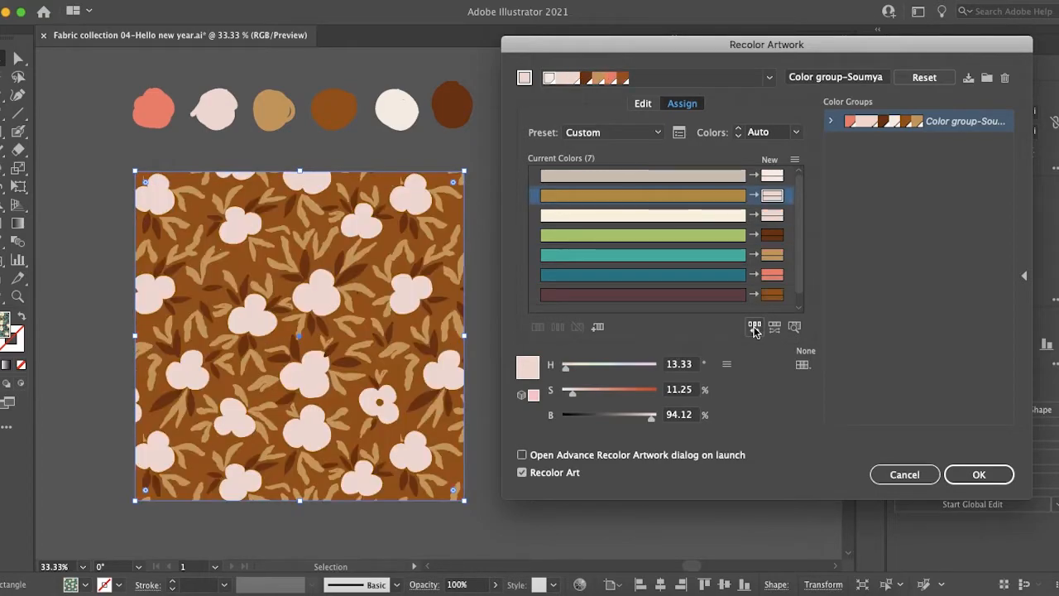
click(755, 328)
click(754, 327)
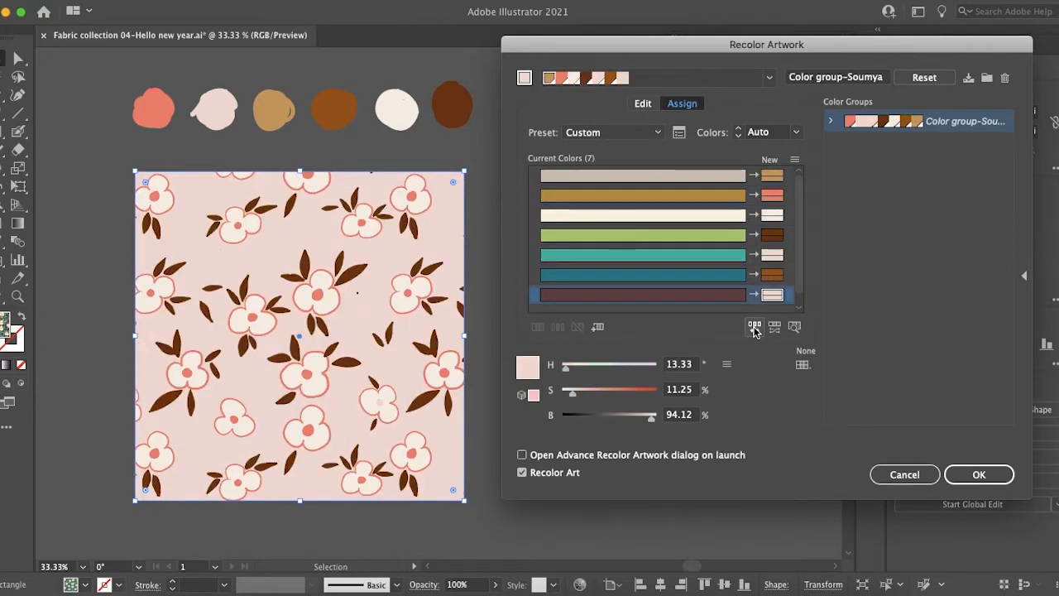
click(754, 328)
click(754, 328)
click(755, 327)
click(754, 328)
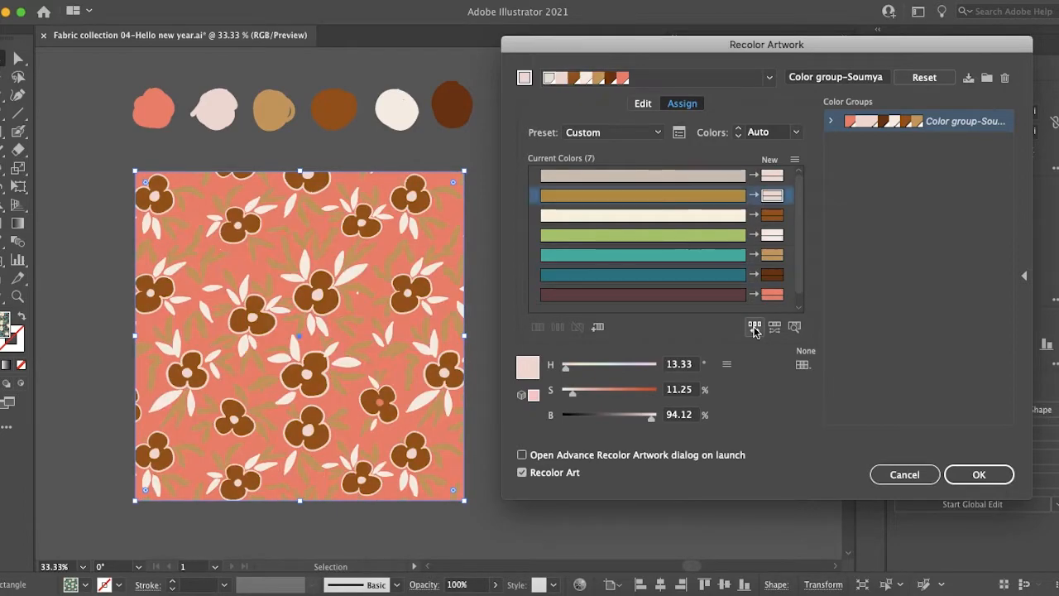
click(755, 328)
click(755, 327)
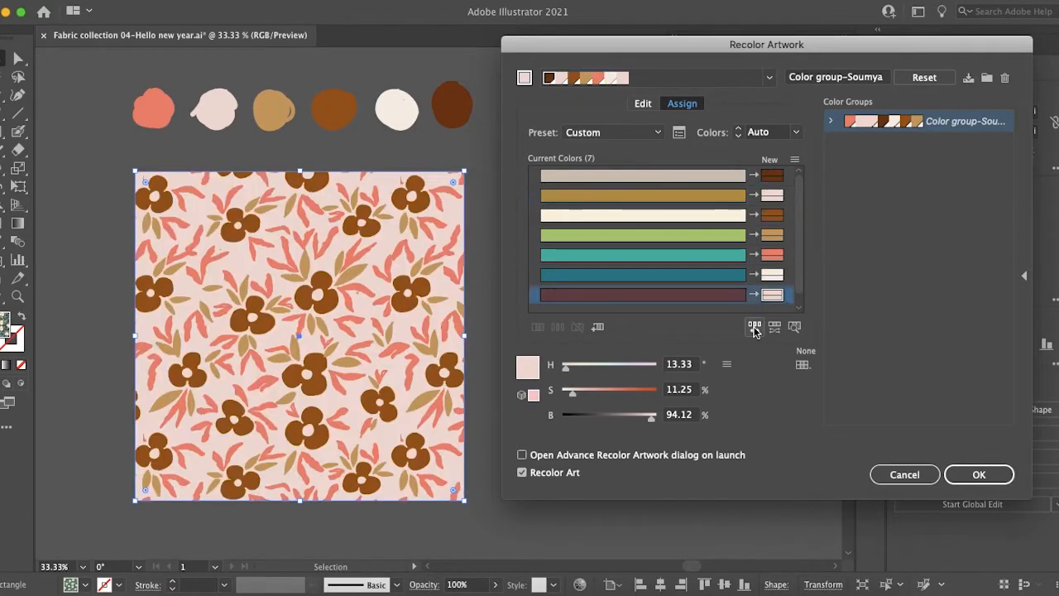
click(754, 328)
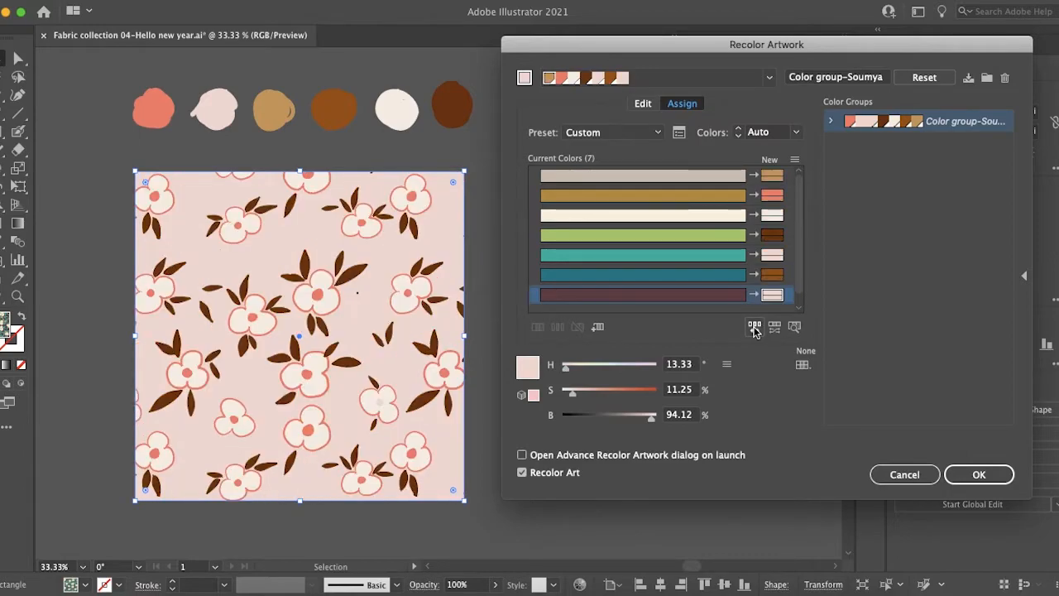
click(754, 328)
click(755, 328)
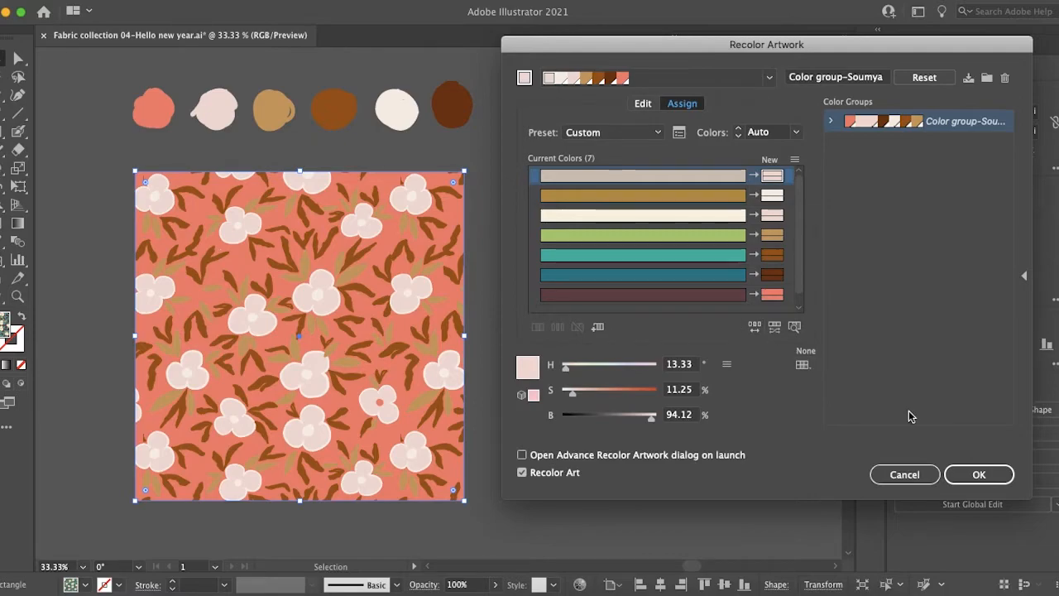
Accept the recolored pattern without saving the changes to the swatch group.
click(973, 475)
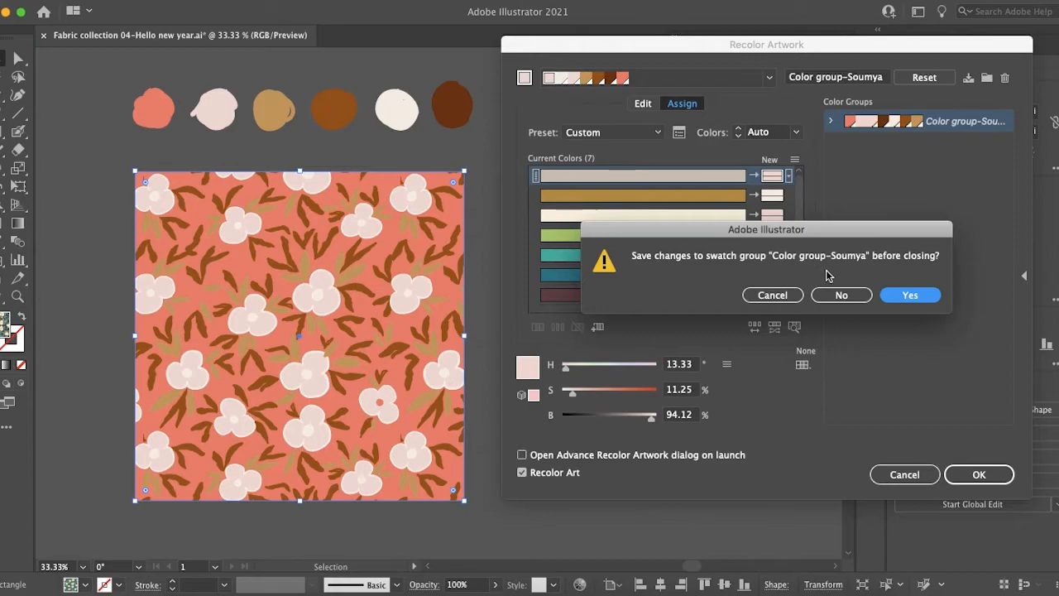
click(850, 298)
click(849, 298)
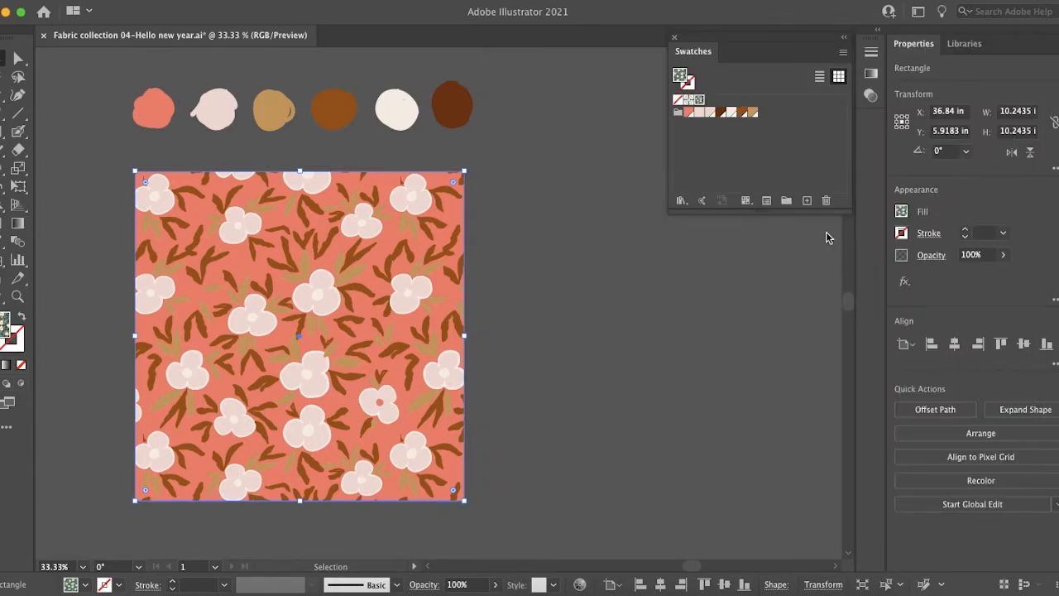